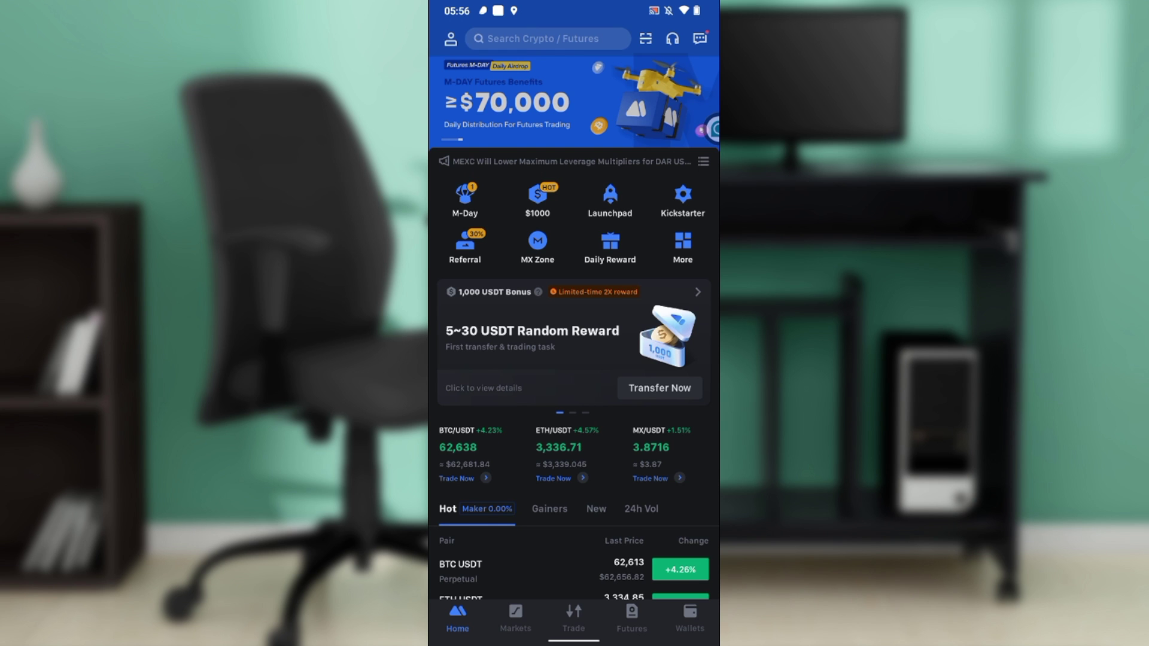
{"action": "scroll", "coordinate": [573, 360], "scroll_direction": "down", "scroll_amount": 1}
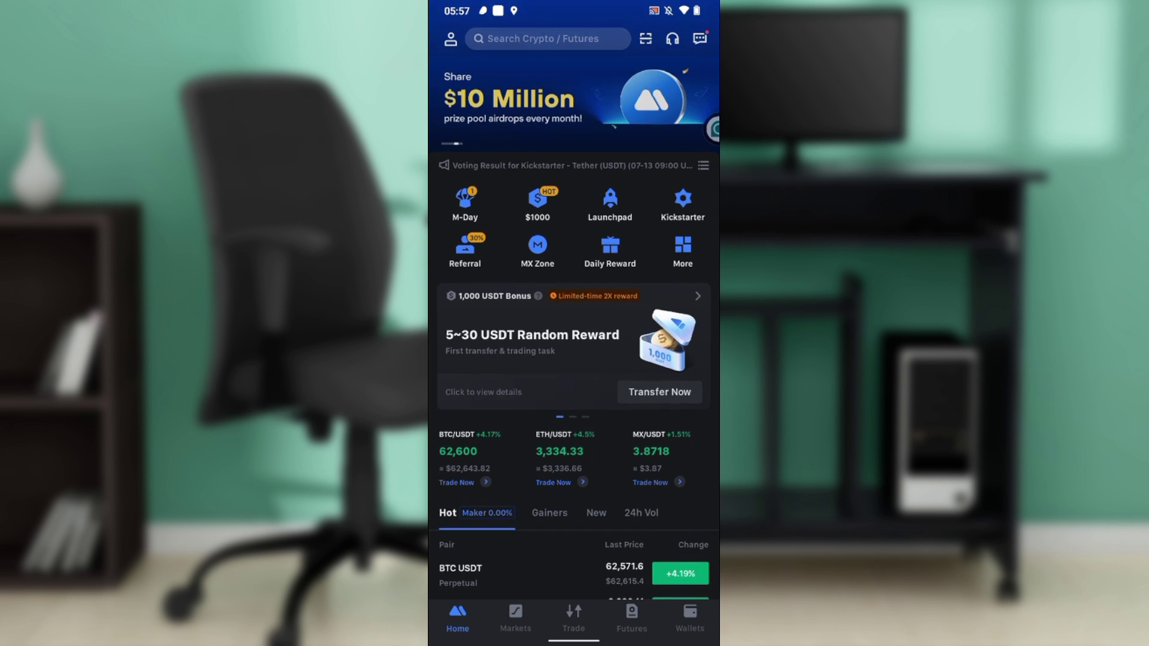
Switch to Spot trading from the bottom navigation bar.
{"action": "left_click", "coordinate": [574, 618]}
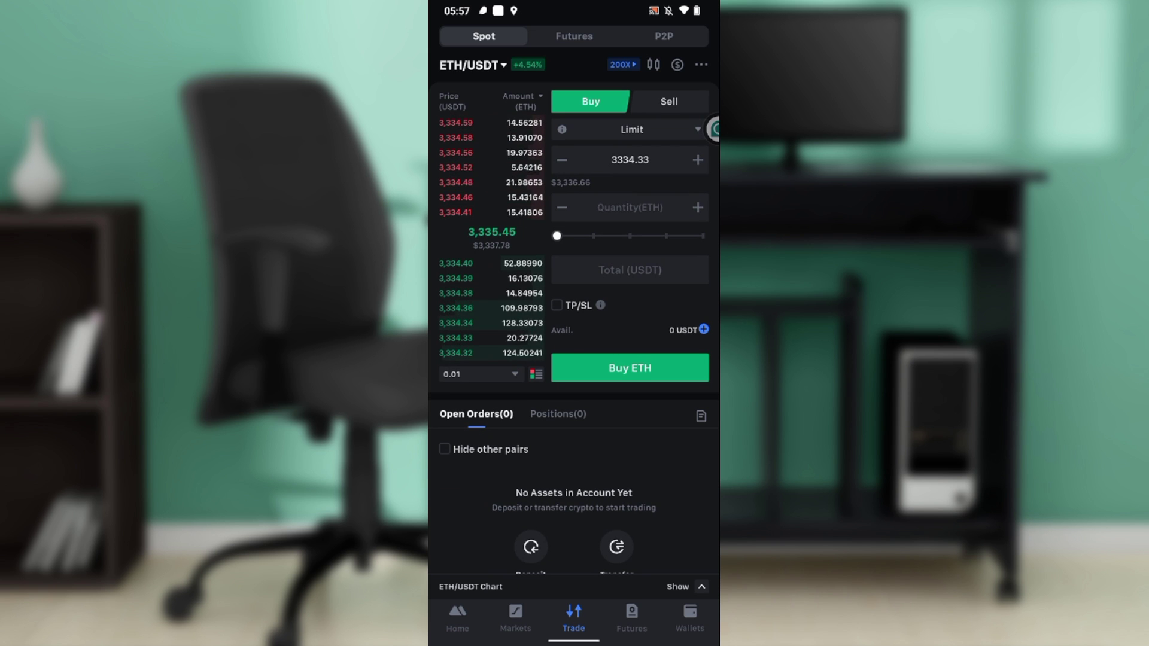
{"action": "scroll", "coordinate": [575, 360], "scroll_direction": "down", "scroll_amount": 1}
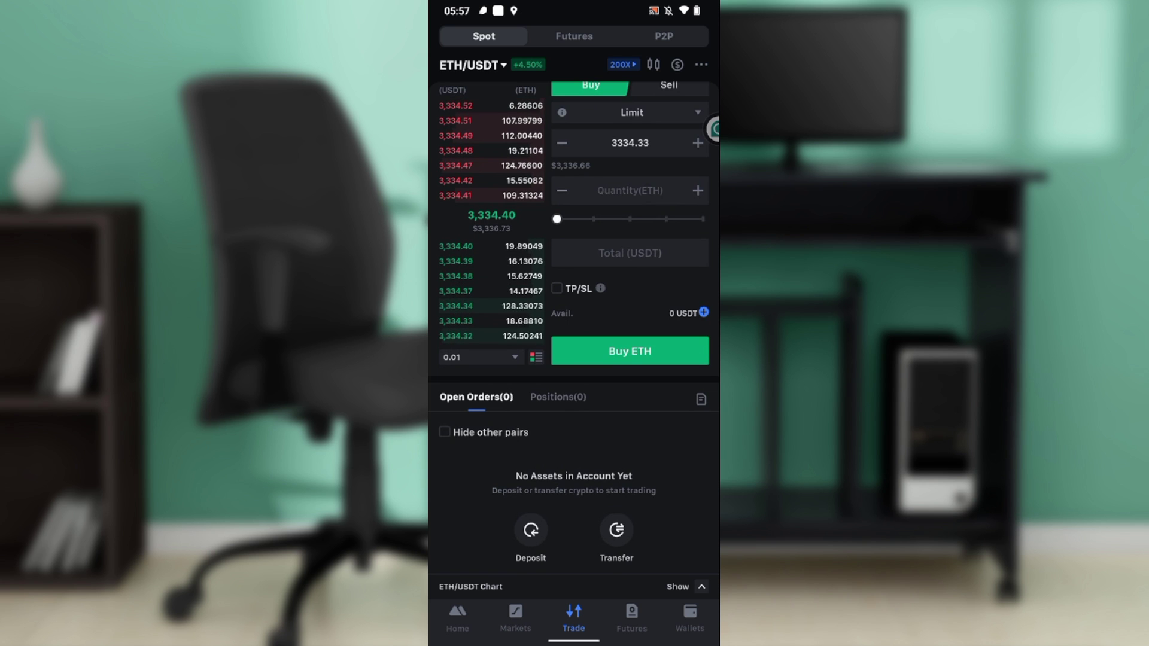
Open the trading pair picker from the ETH/USDT dropdown to search for pairs.
{"action": "left_click", "coordinate": [475, 65]}
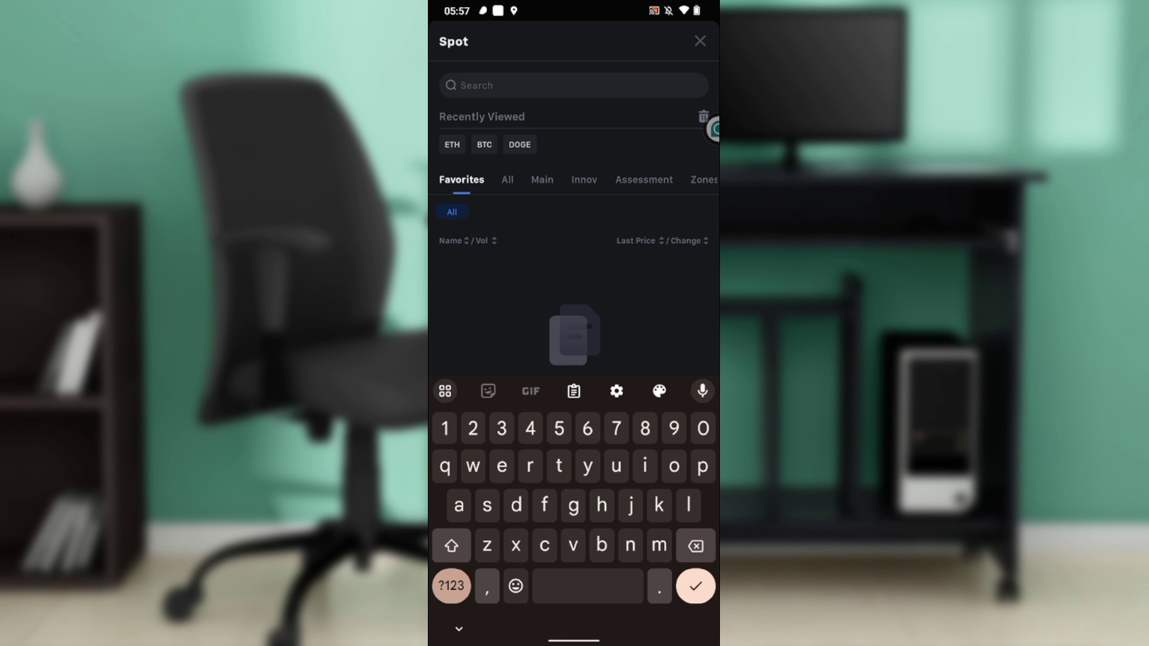
{"action": "type", "text": "usdt"}
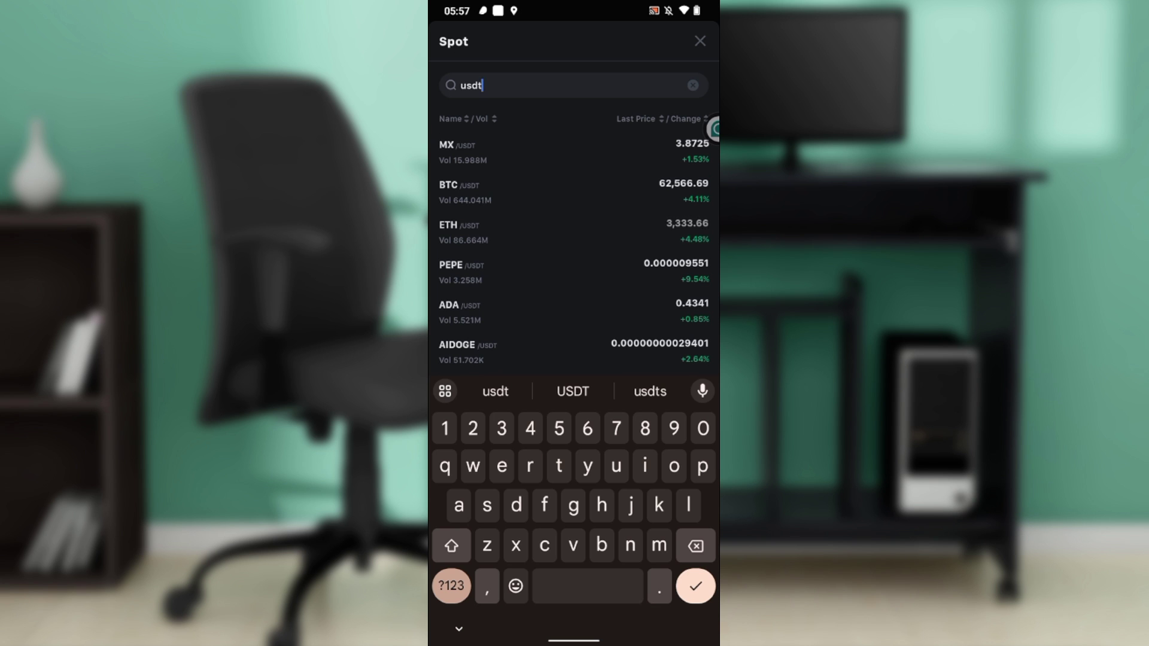
{"action": "scroll", "coordinate": [575, 251], "scroll_direction": "down", "scroll_amount": 1}
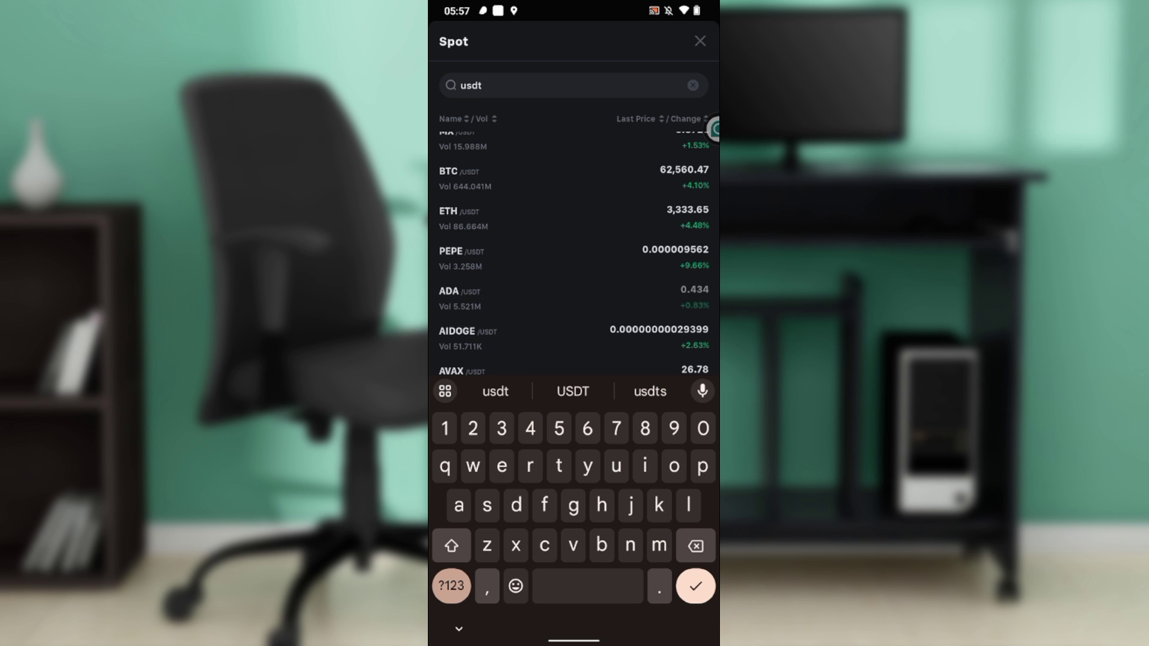
{"action": "scroll", "coordinate": [574, 252], "scroll_direction": "down", "scroll_amount": 5}
{"action": "scroll", "coordinate": [573, 252], "scroll_direction": "up", "scroll_amount": 6}
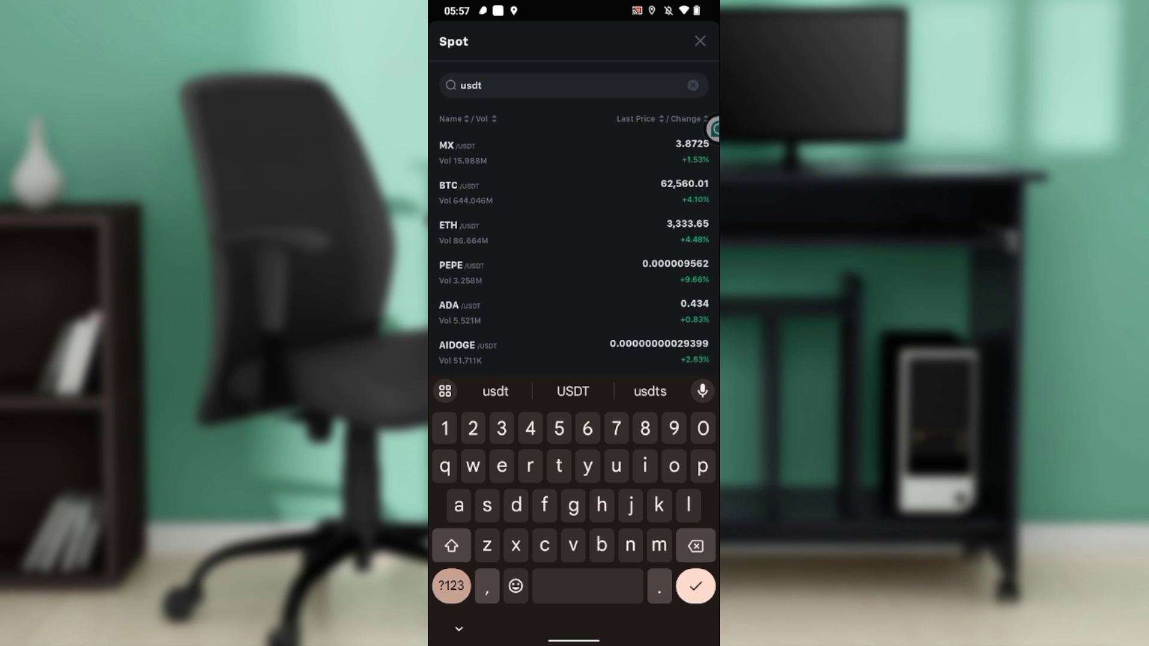
{"action": "scroll", "coordinate": [574, 252], "scroll_direction": "down", "scroll_amount": 5}
{"action": "scroll", "coordinate": [574, 251], "scroll_direction": "up", "scroll_amount": 7}
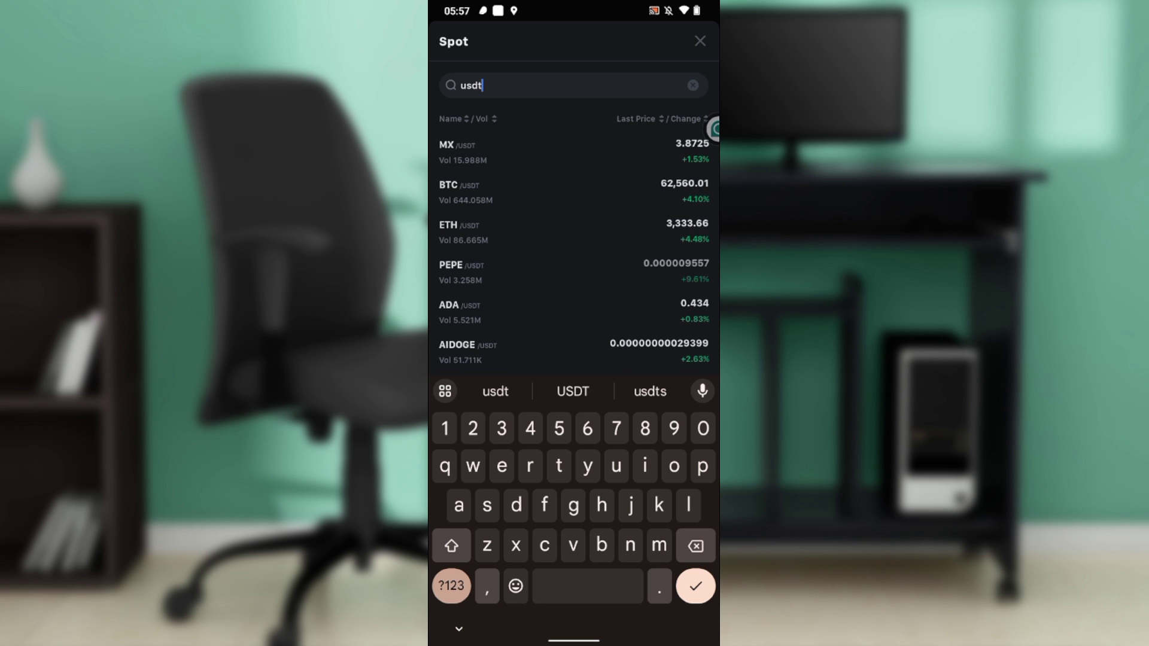
Select PEPE/USDT and set the order form to the Sell PEPE side.
{"action": "left_click", "coordinate": [573, 271]}
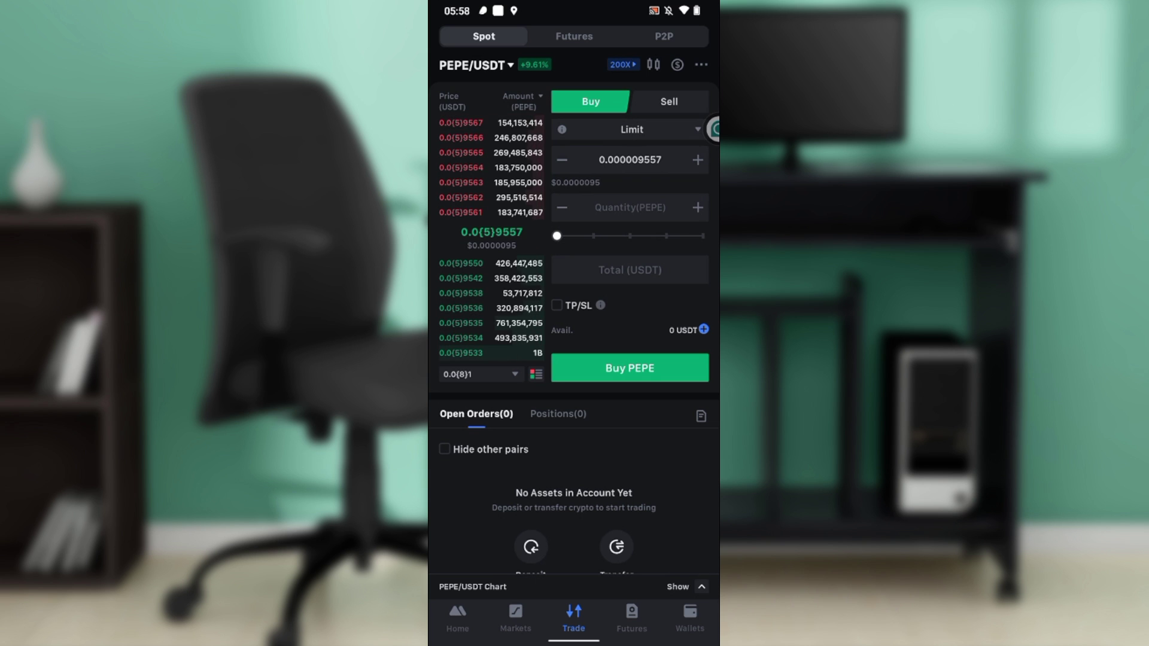
{"action": "left_click", "coordinate": [669, 102]}
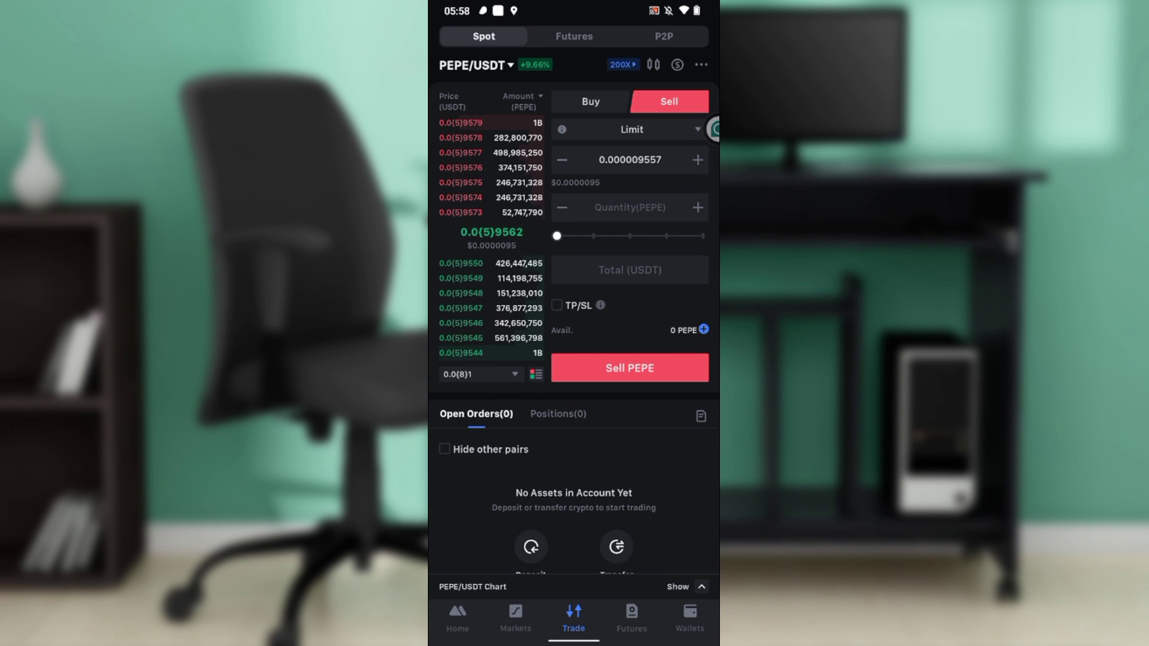
{"action": "left_click", "coordinate": [590, 101]}
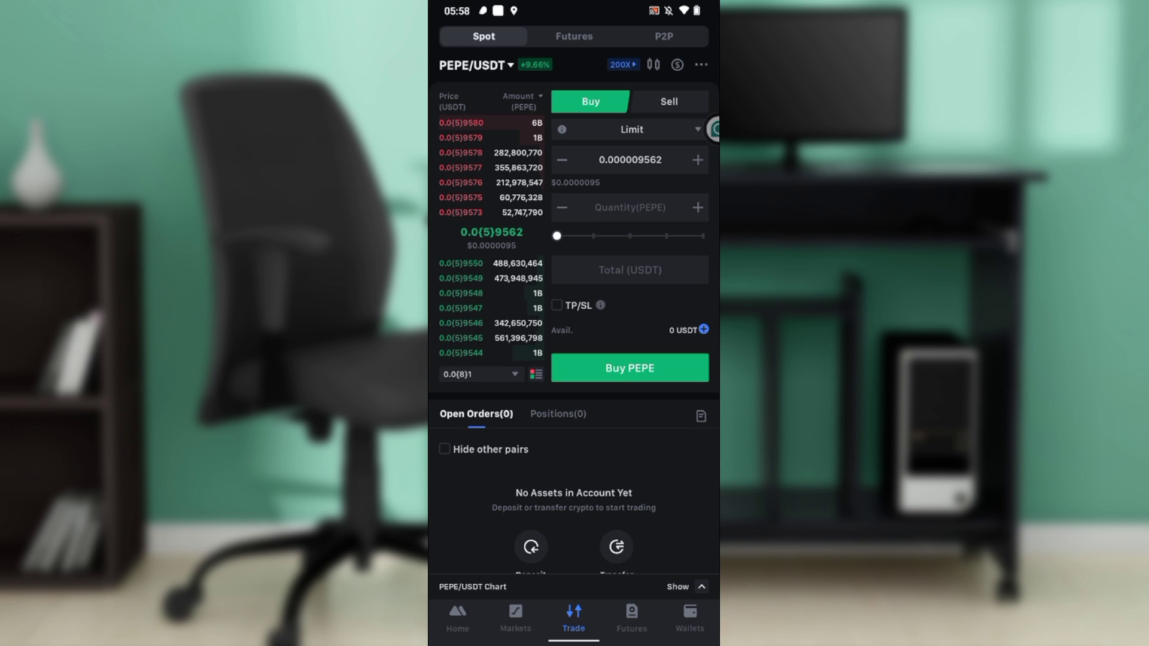
{"action": "left_click", "coordinate": [669, 101]}
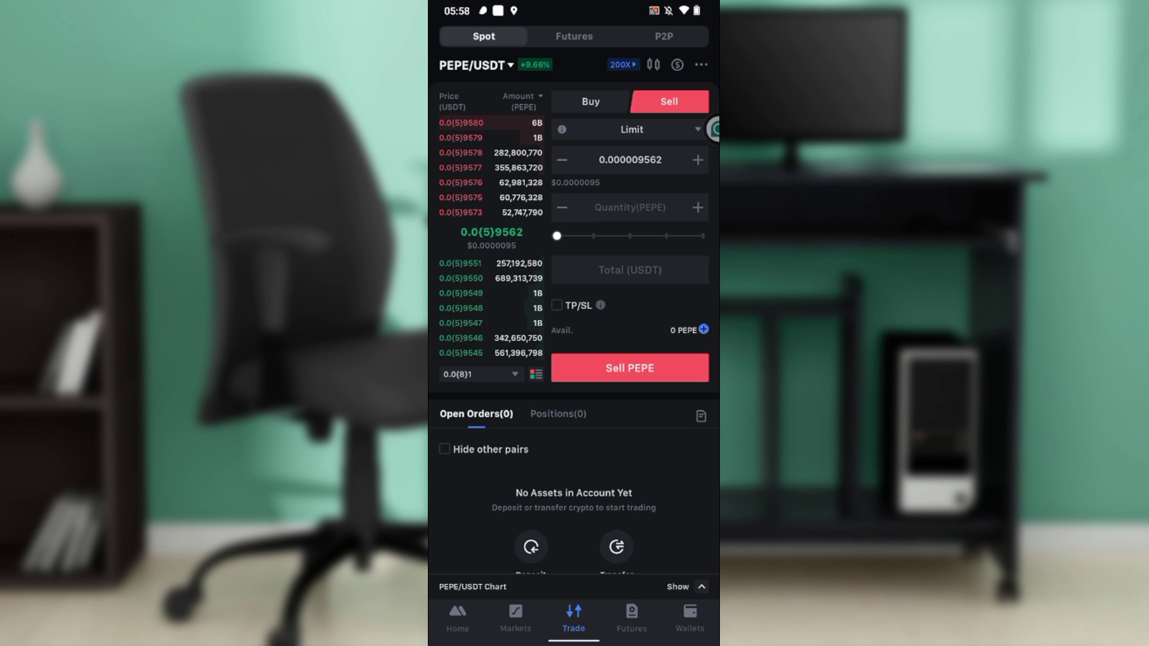